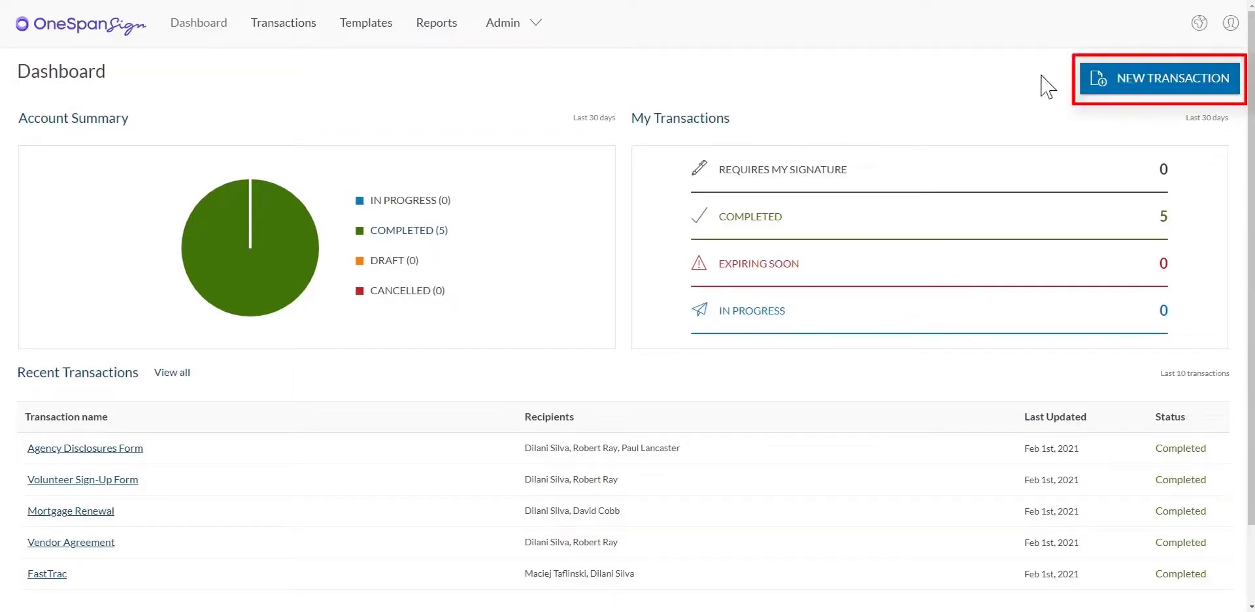
Step: Create a new transaction named NDA without using a template
click(1105, 88)
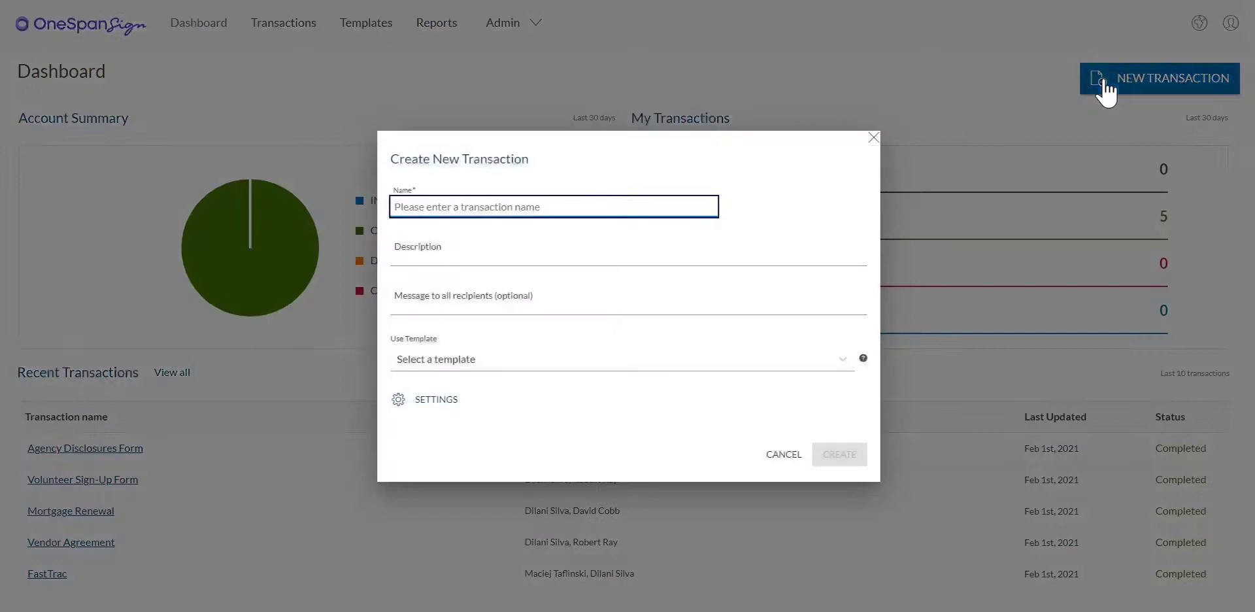
text(NDA)
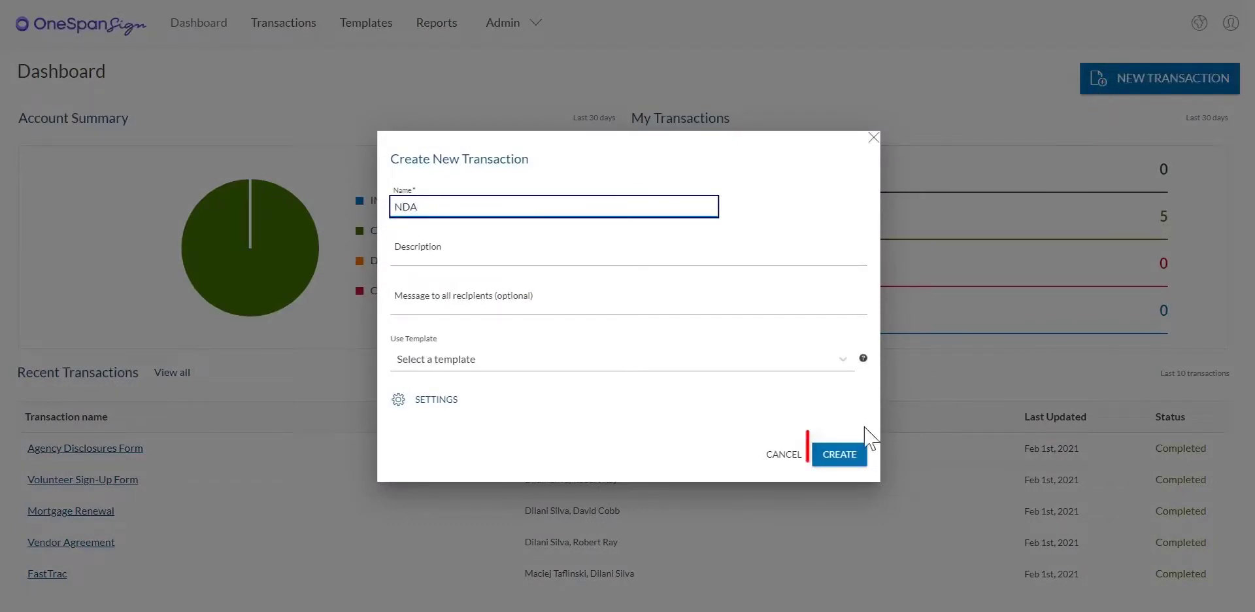
click(845, 456)
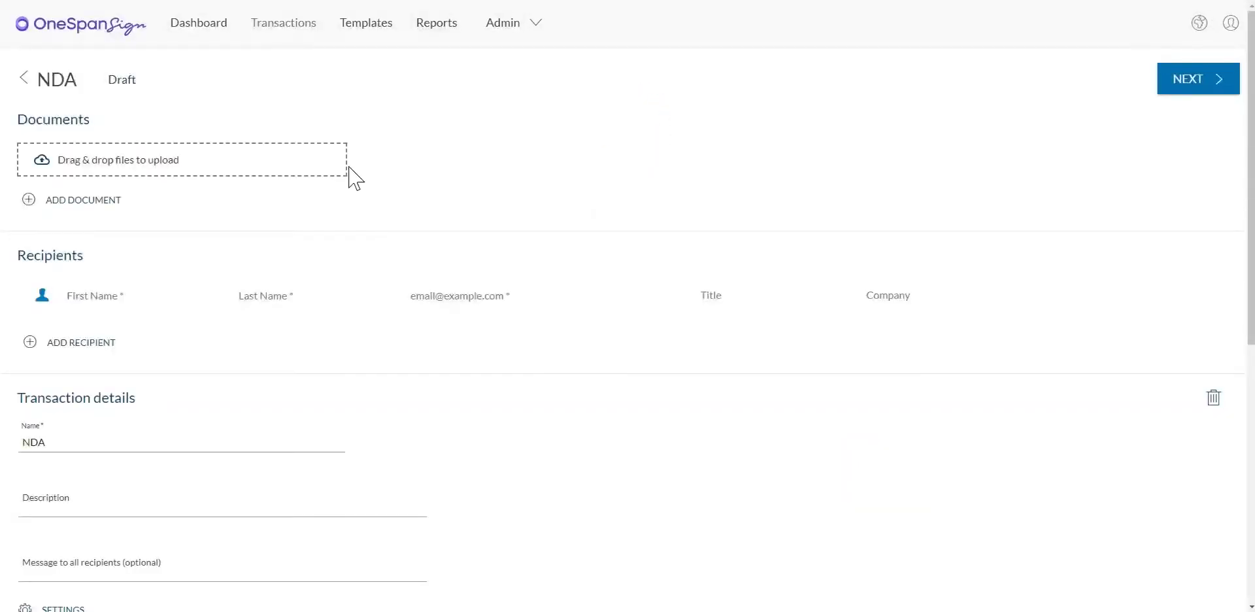
Step: Upload the Non-Disclosure Agreement file from the Contracts folder to the NDA transaction
click(86, 201)
scroll(369, 324, down, 10)
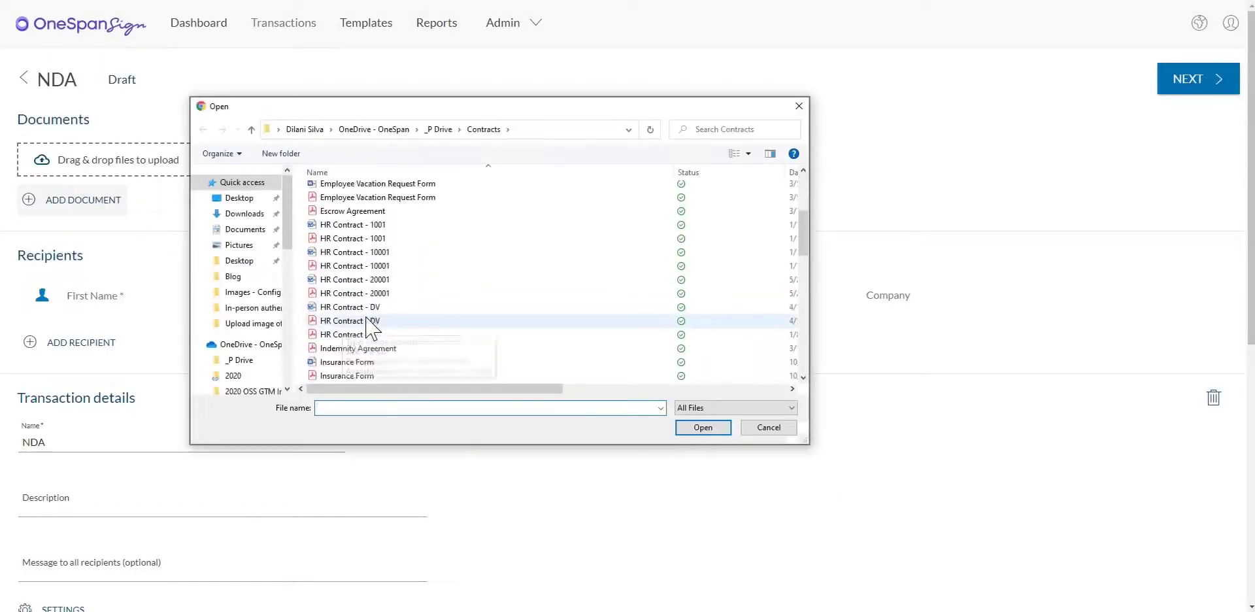
double_click(378, 353)
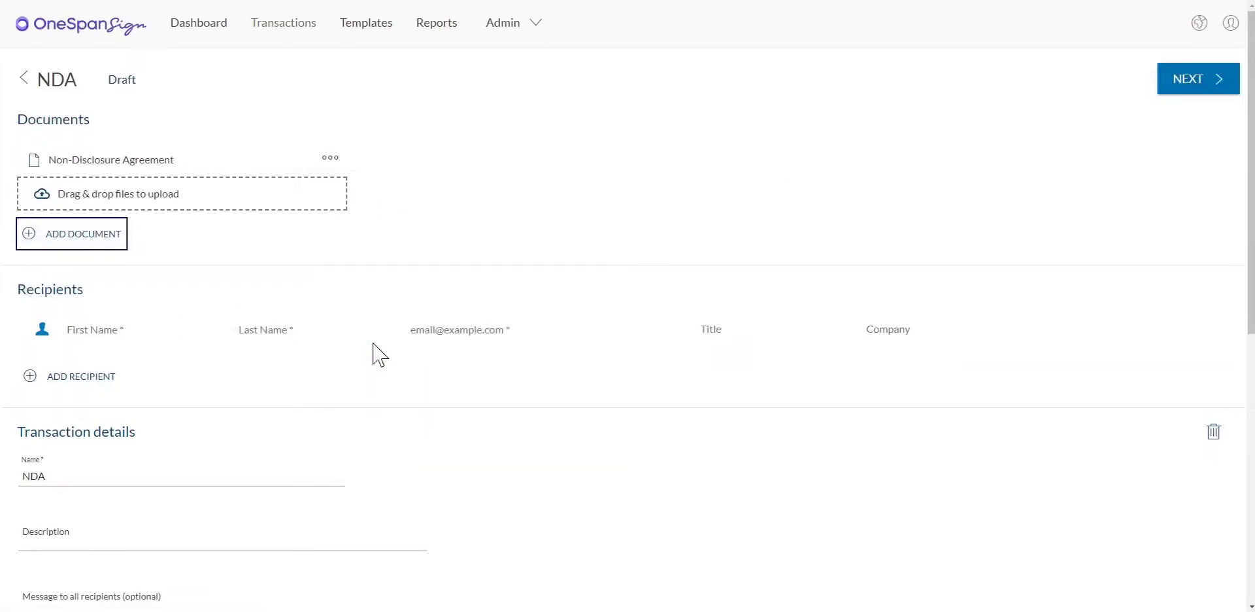
Step: Fill in the recipient's first name, last name and e-mail address
click(129, 327)
text(Sam)
click(153, 363)
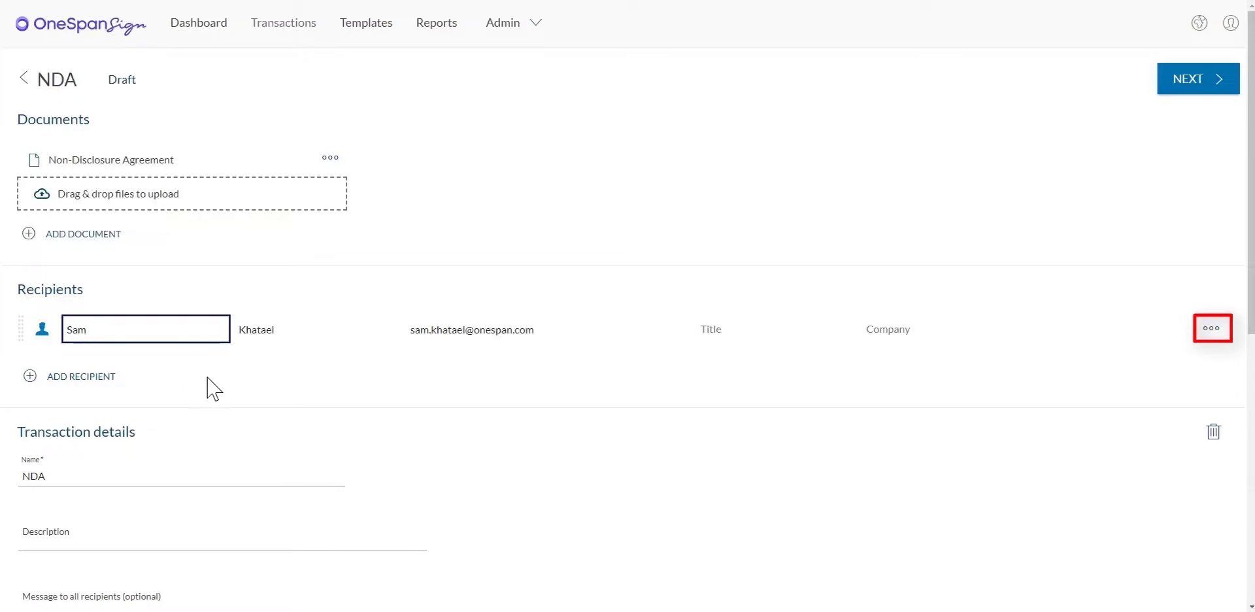
Step: Set the recipient's signing method to Personal Certificate and save the recipient settings
click(1210, 333)
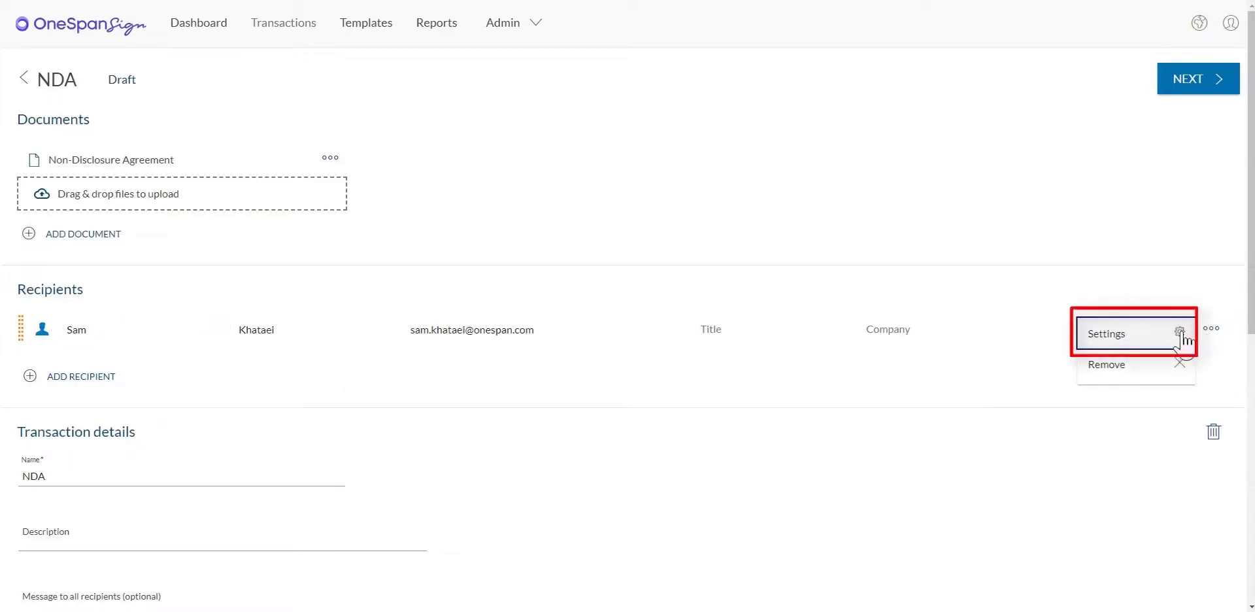
click(1184, 336)
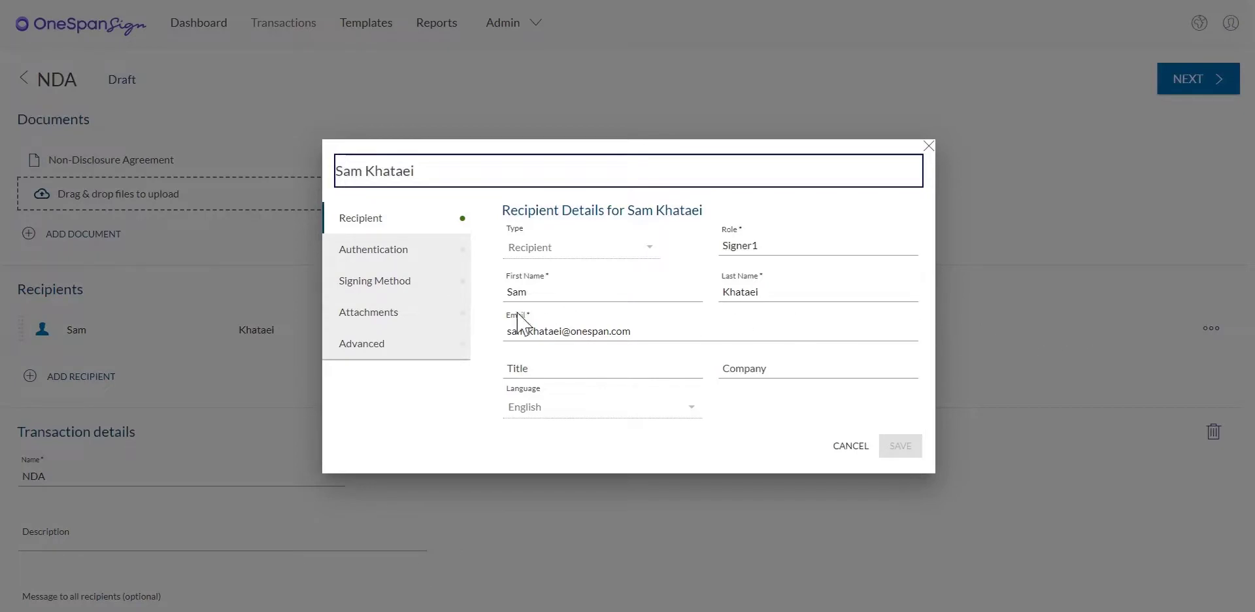
click(396, 282)
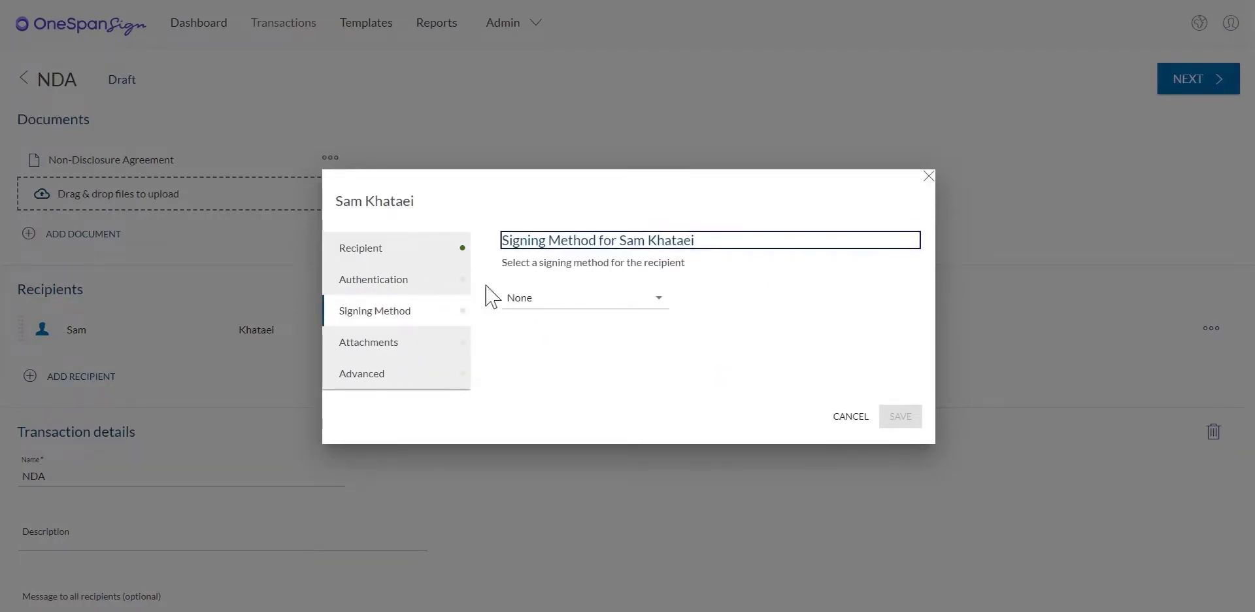
click(578, 299)
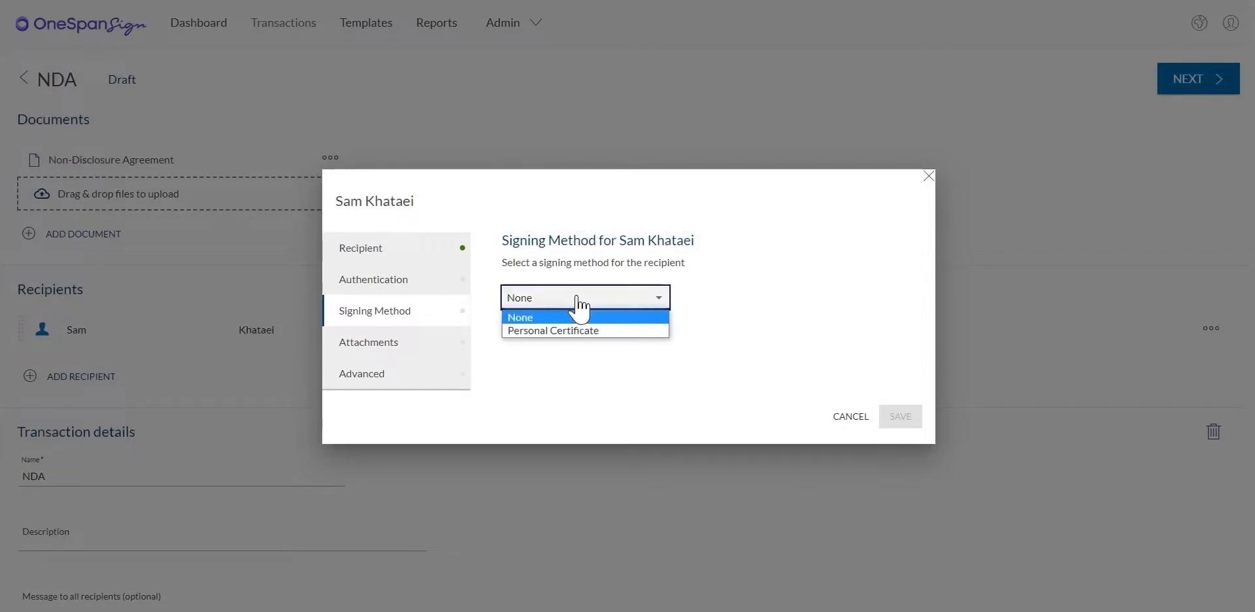
click(615, 332)
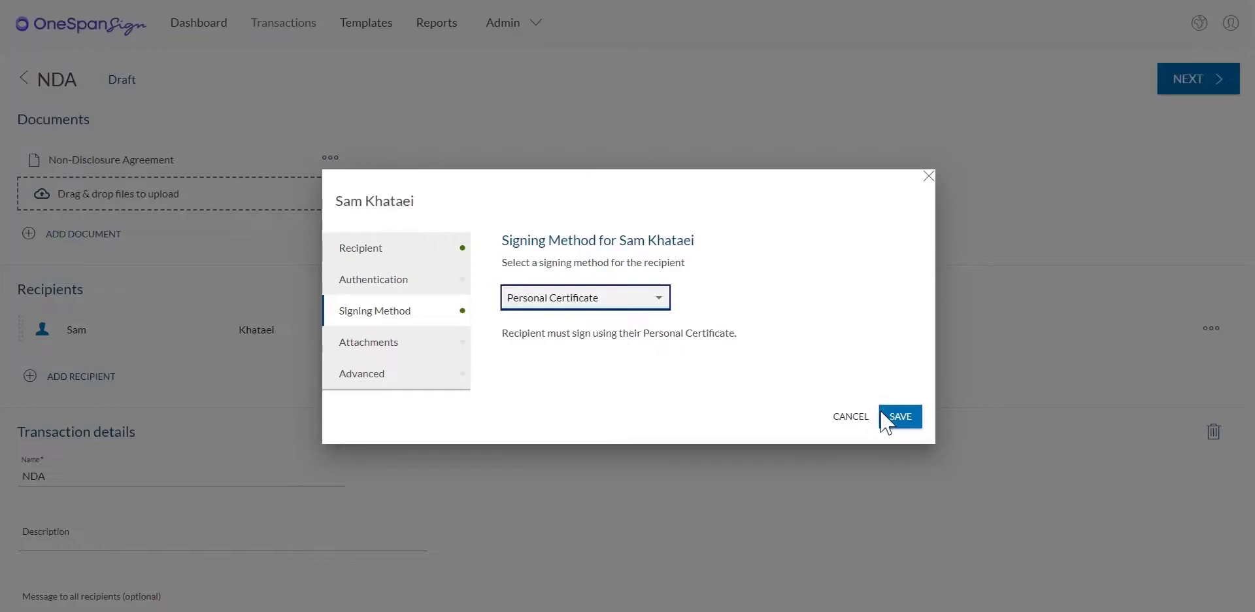
click(901, 417)
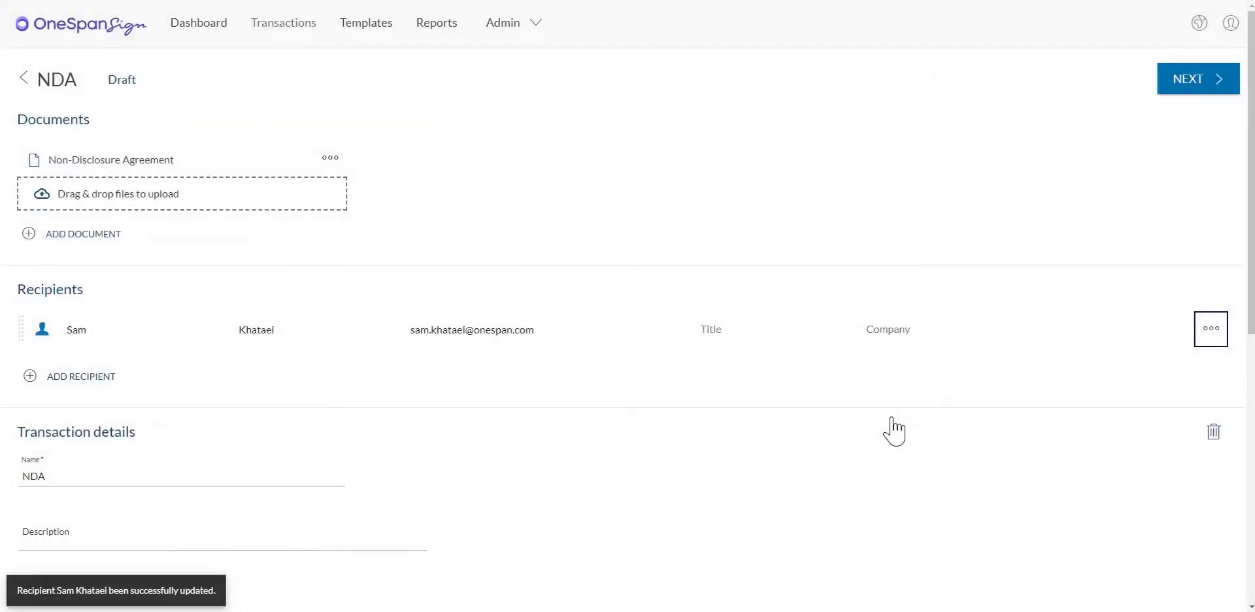
Step: Place a Click-to-Sign signature field for the recipient on page 4's Client line and send the transaction for signing
click(1179, 83)
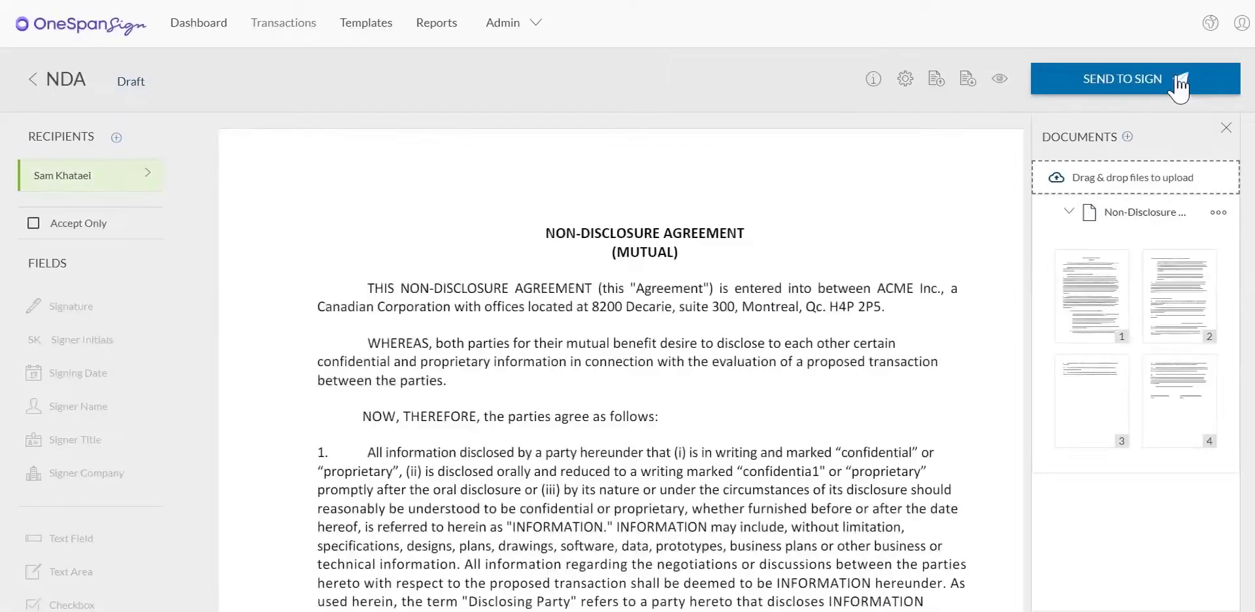
scroll(731, 373, down, 10)
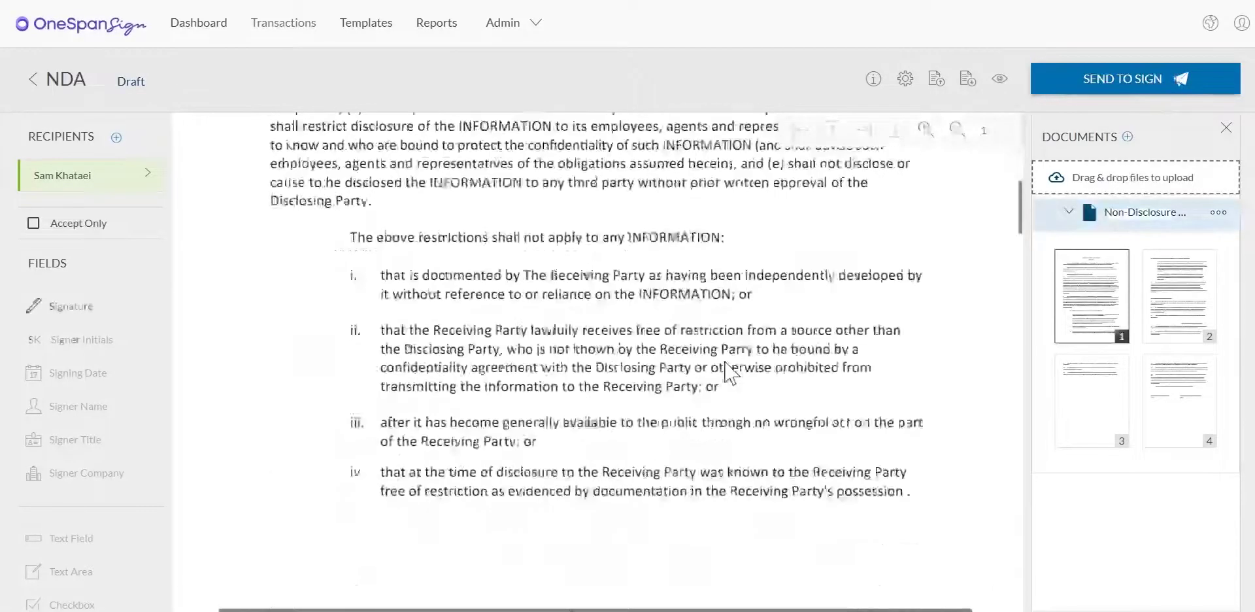
scroll(730, 373, down, 15)
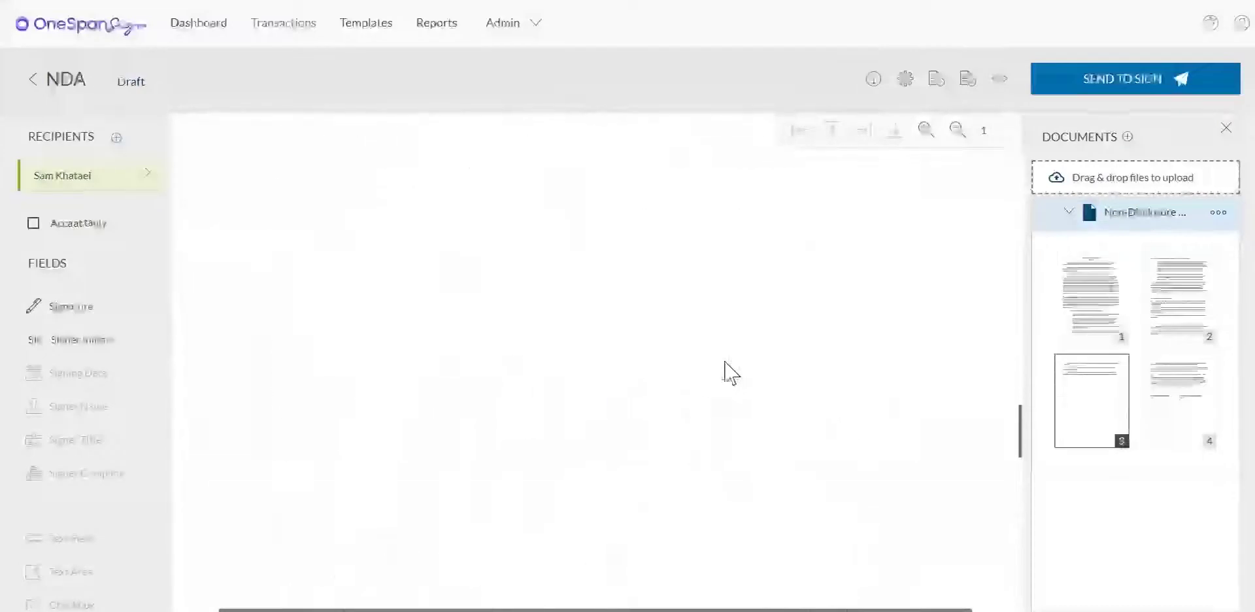
scroll(726, 373, down, 10)
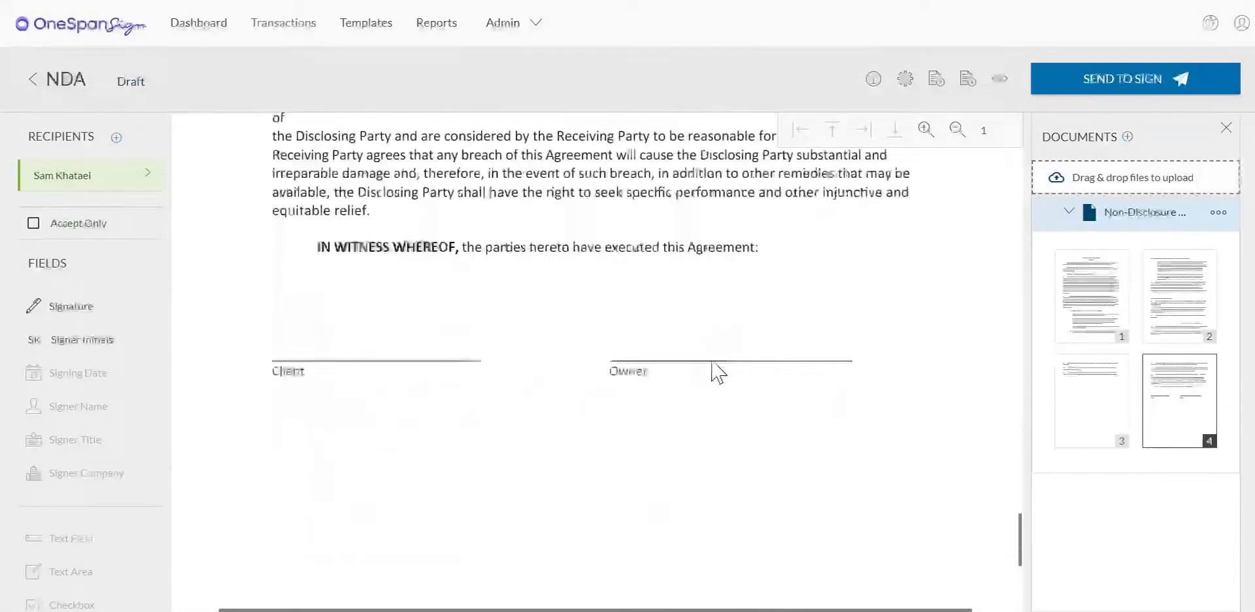
mouse_move(108, 311)
mouse_down()
mouse_move(272, 322)
mouse_move(364, 351)
mouse_up()
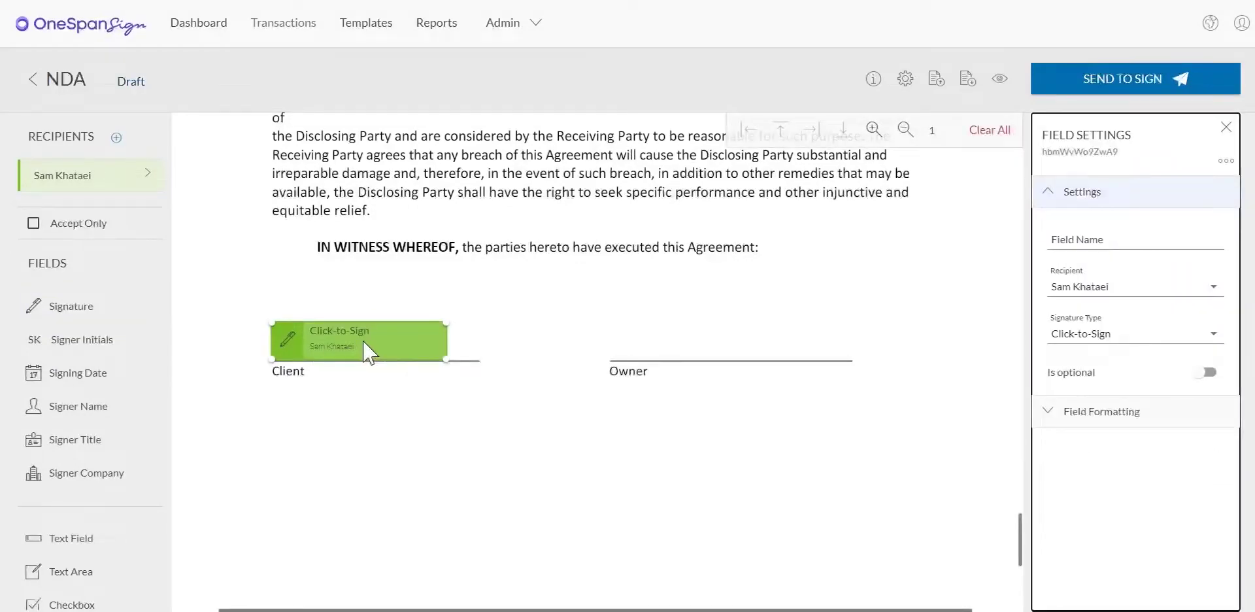
click(1084, 83)
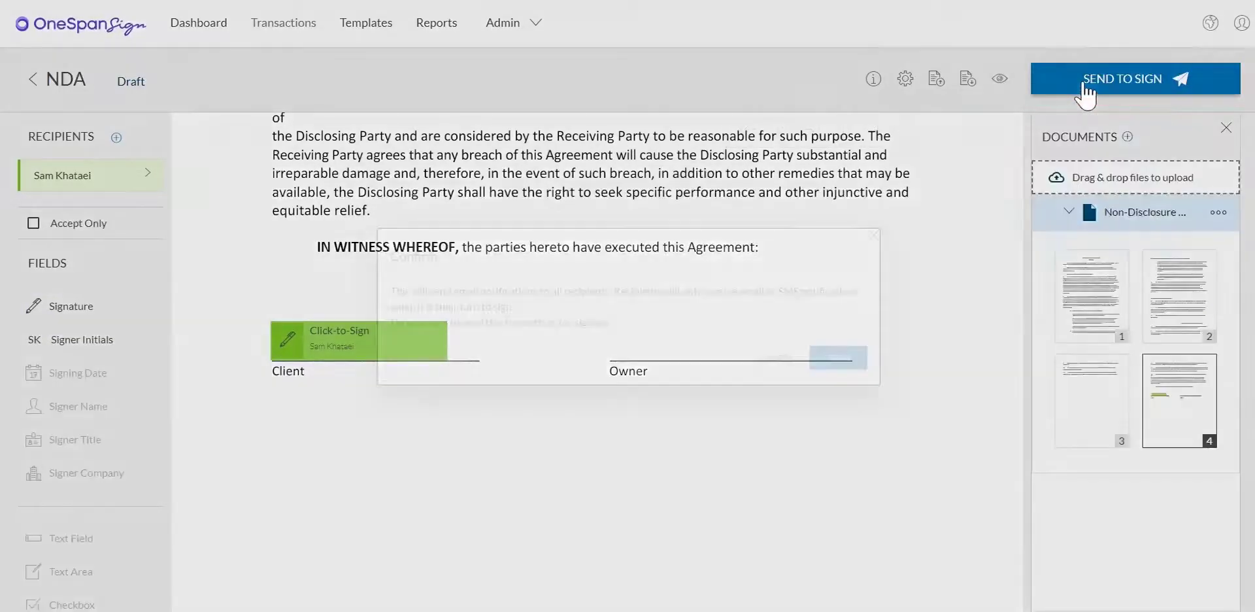
click(836, 359)
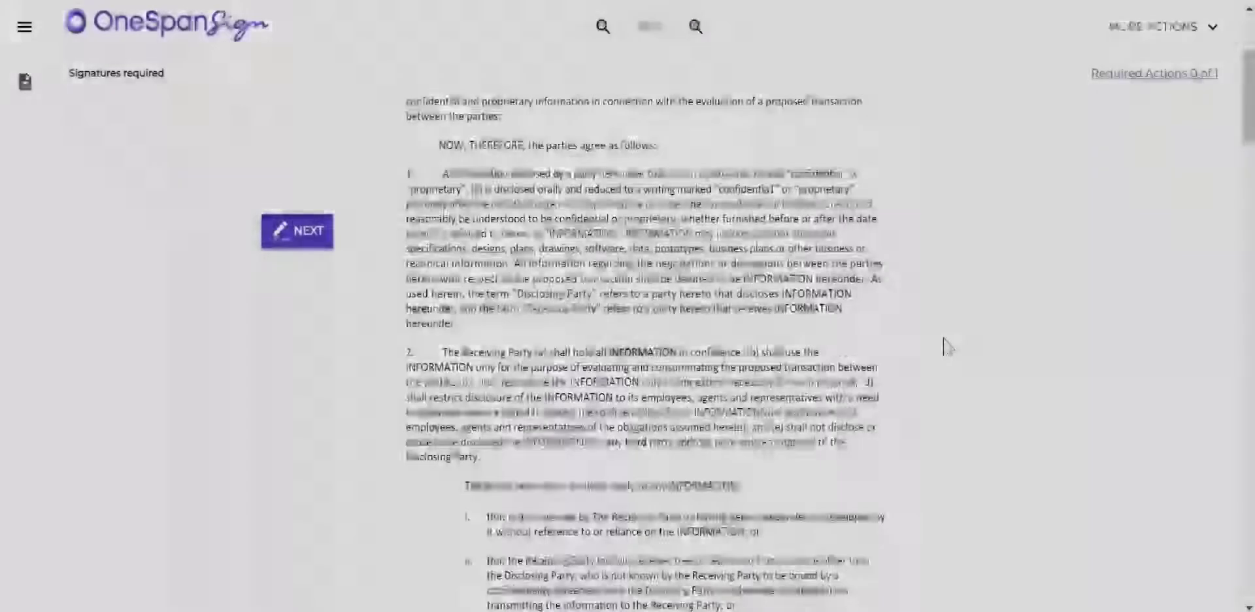
Step: Sign the Client signature field on the agreement's last page as the recipient and confirm the signing
scroll(945, 344, down, 5)
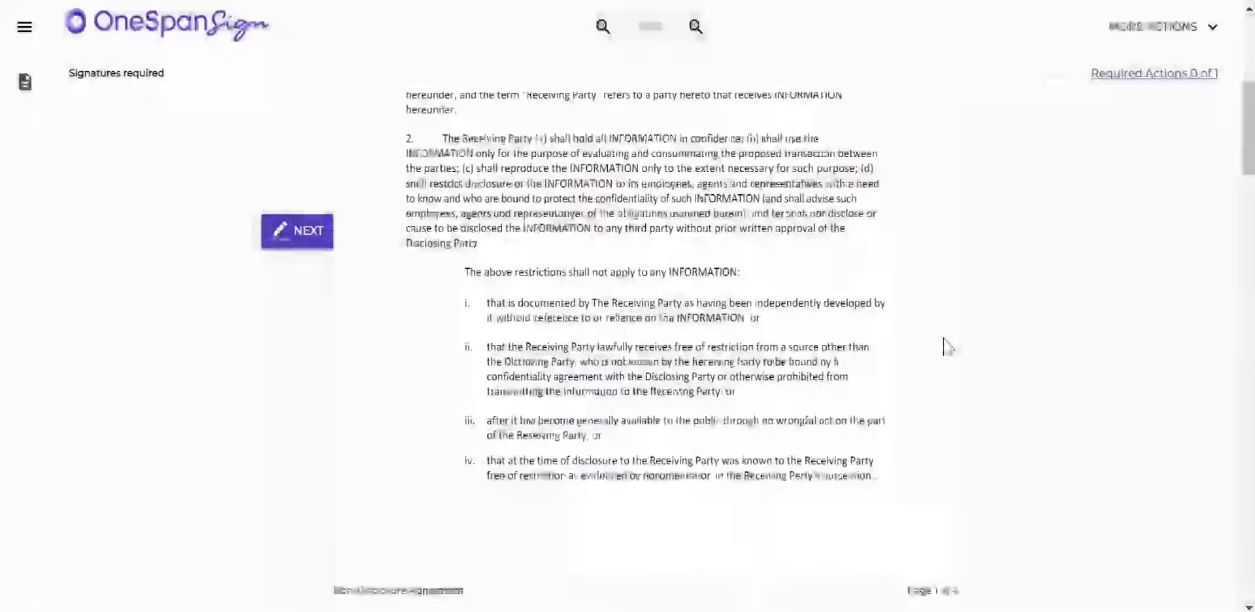
scroll(945, 344, down, 8)
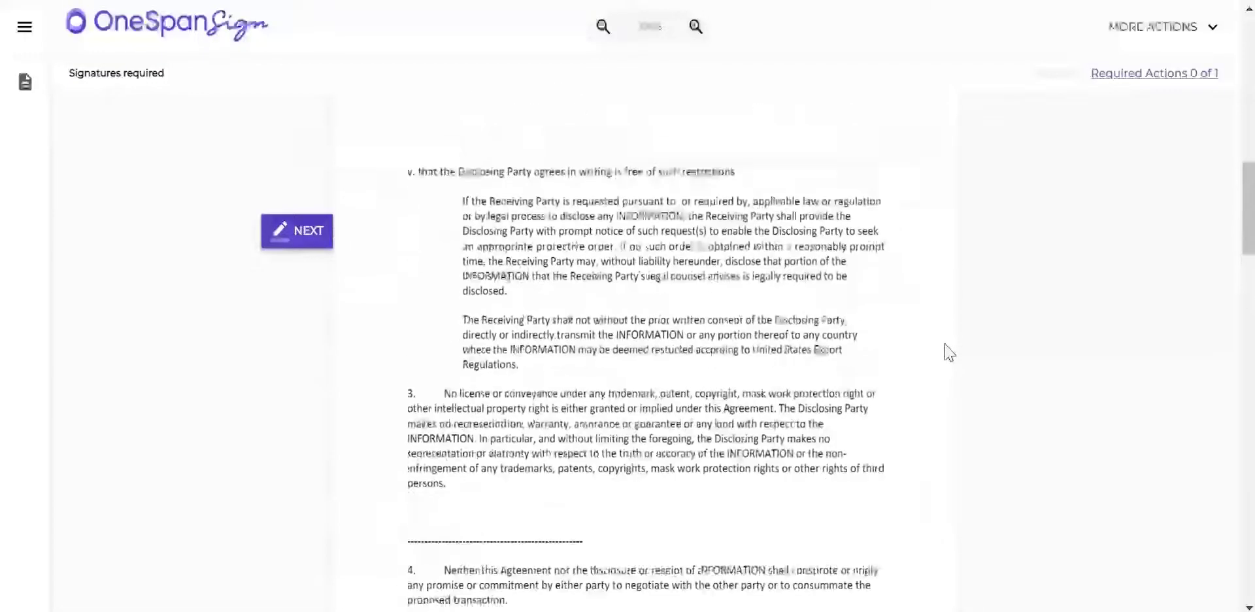
scroll(949, 355, down, 10)
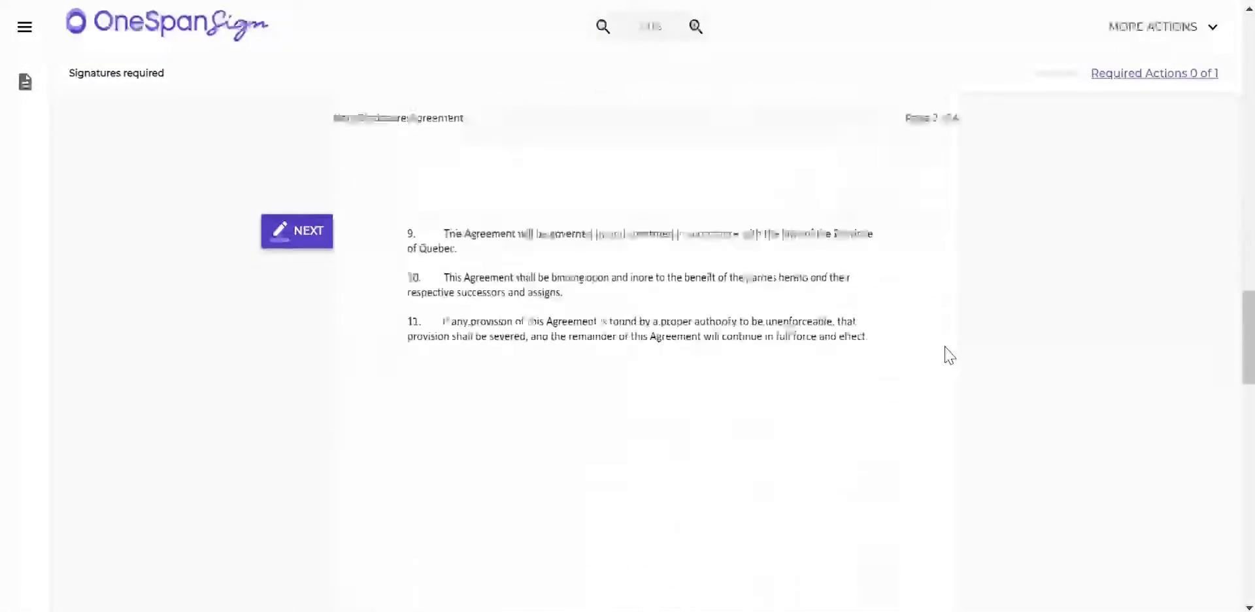
scroll(951, 359, down, 3)
scroll(952, 358, down, 5)
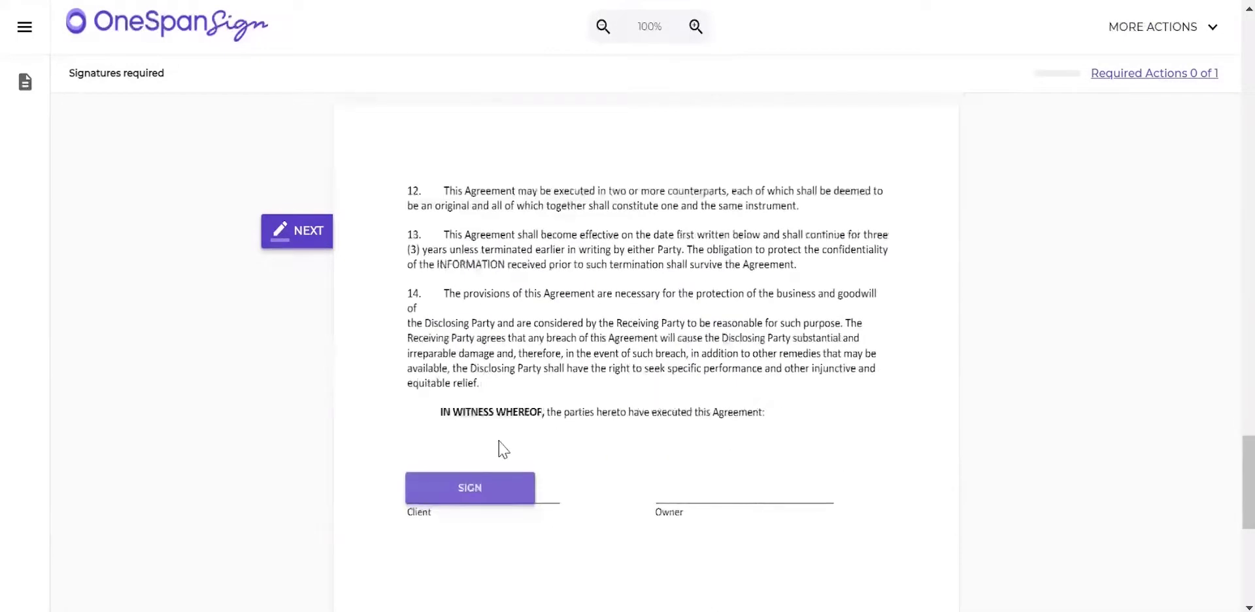
click(470, 491)
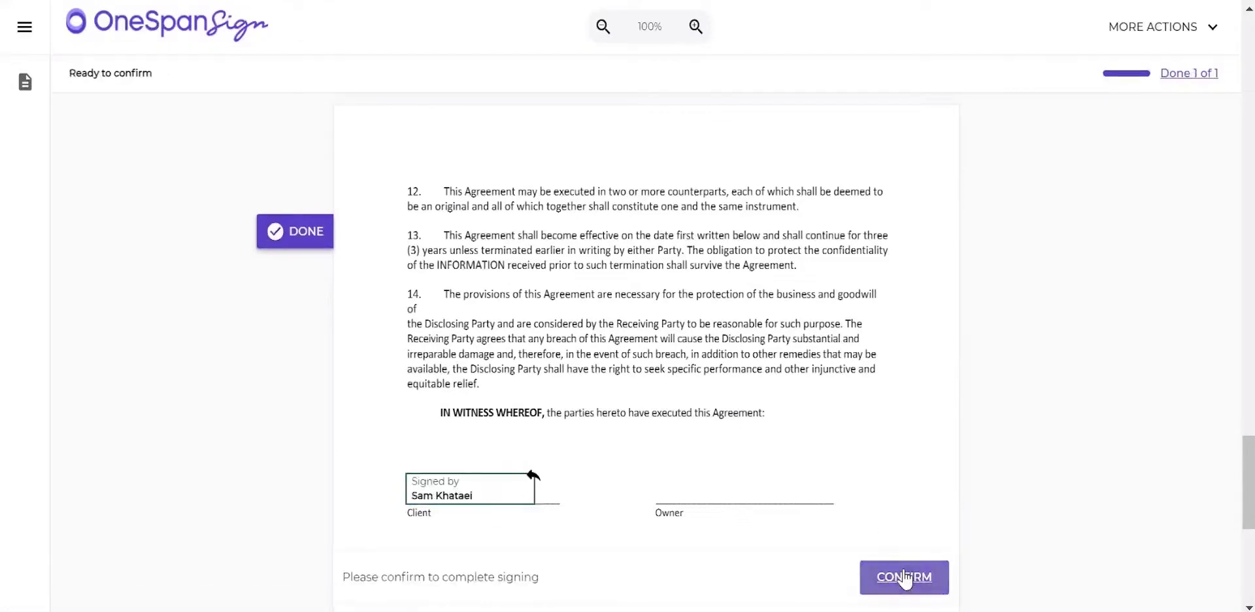
click(904, 575)
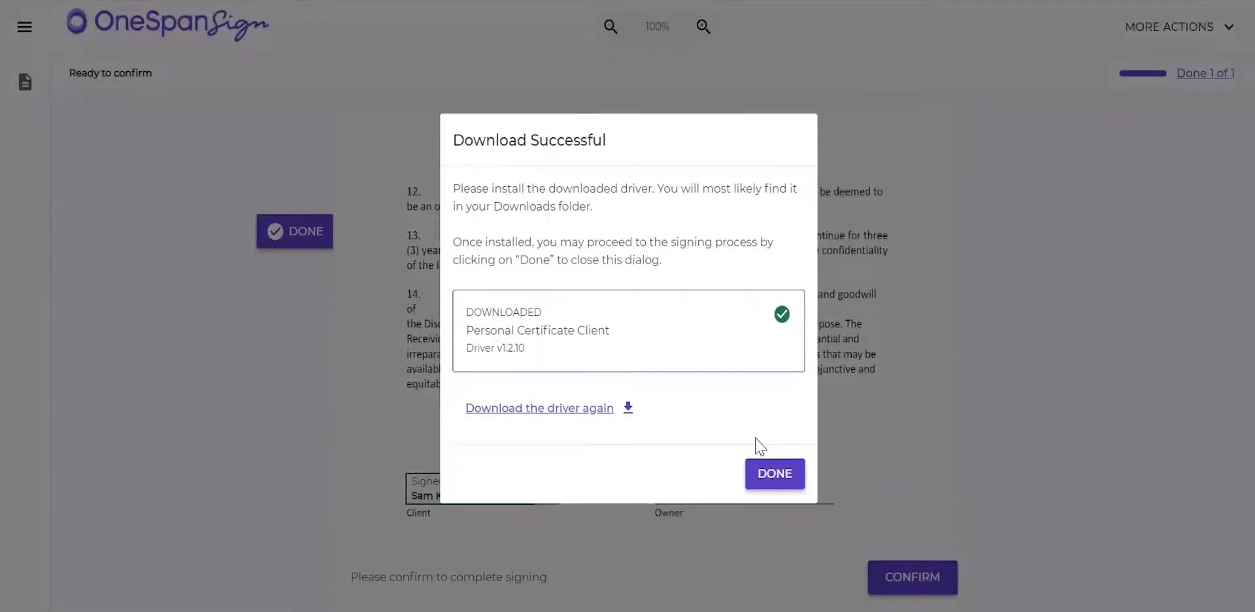
Step: Close the Personal Certificate Client driver download notice and sign with the testcert053sha256 certificate
click(784, 484)
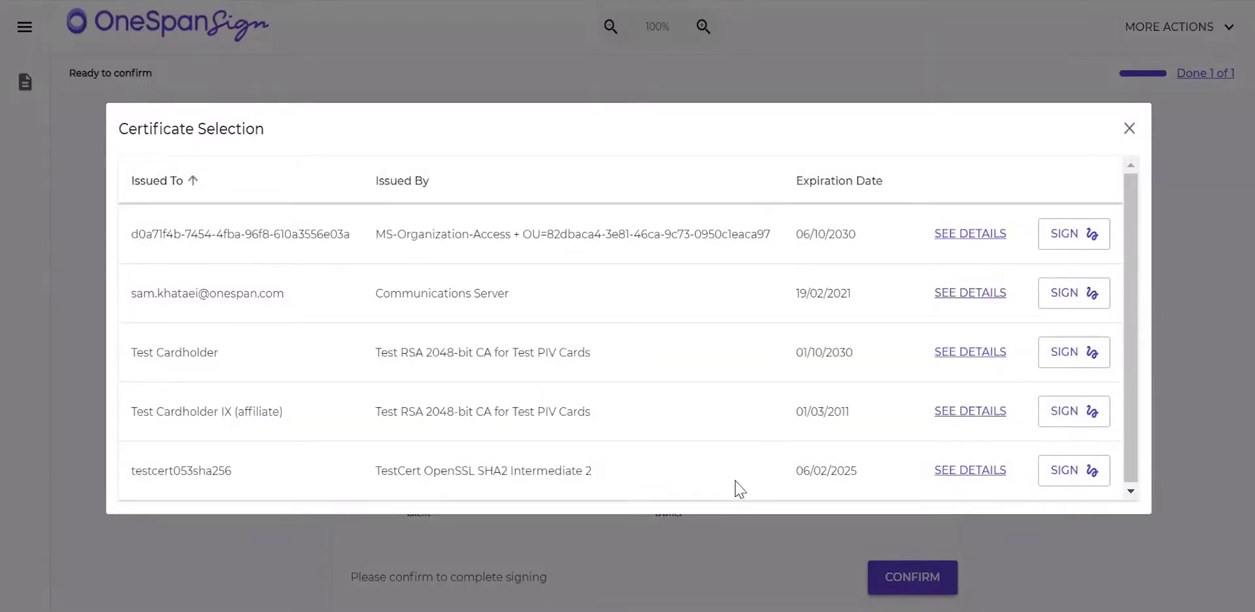
click(1073, 475)
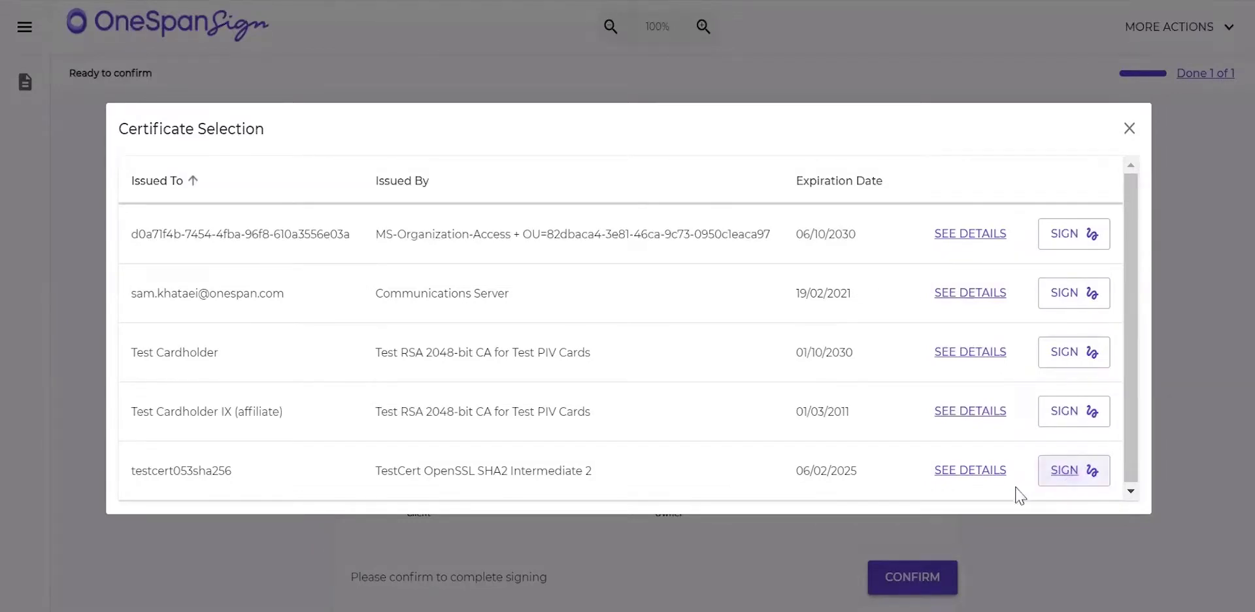
click(1063, 479)
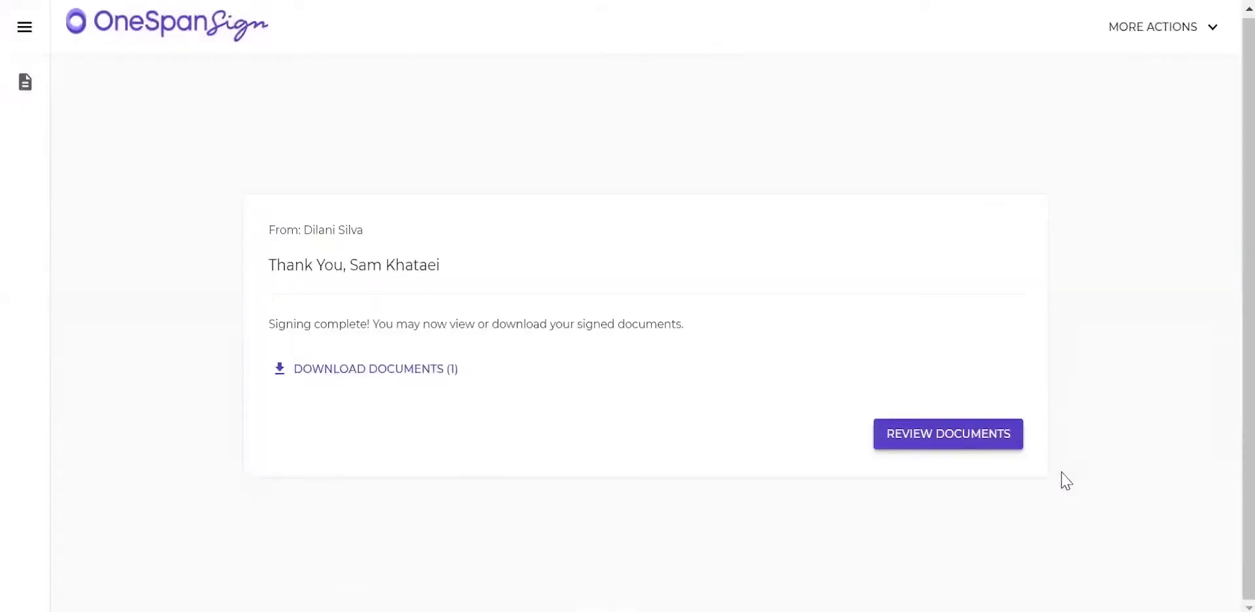
Step: Review the signed Non-Disclosure Agreement through to the Client signature on the last page
click(929, 450)
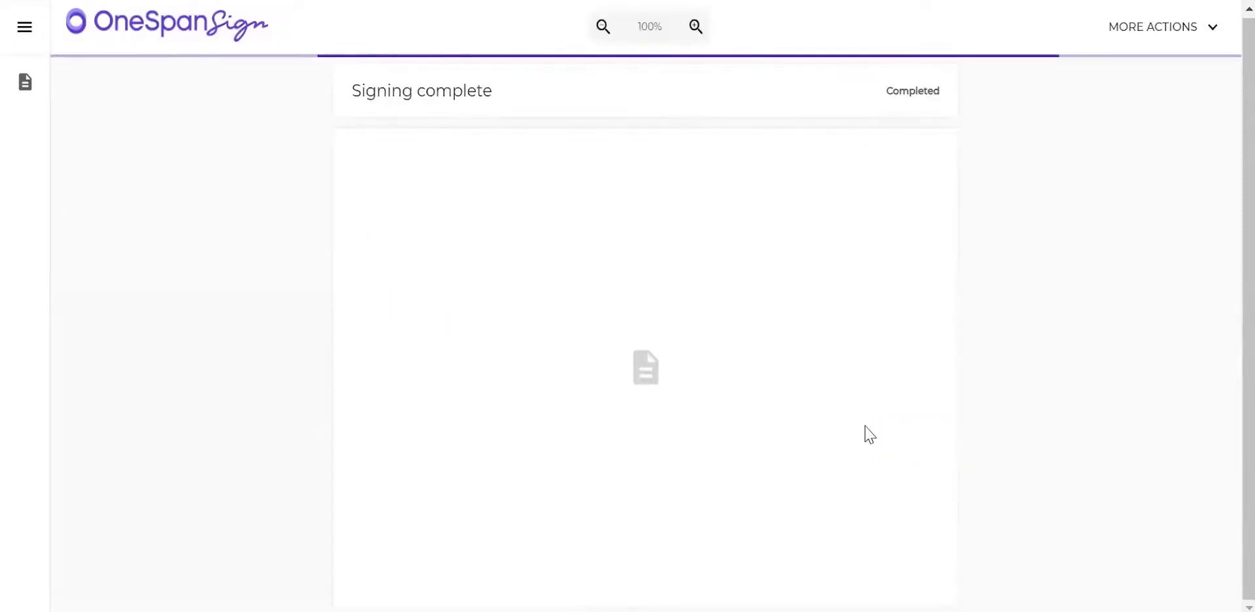
scroll(869, 431, down, 5)
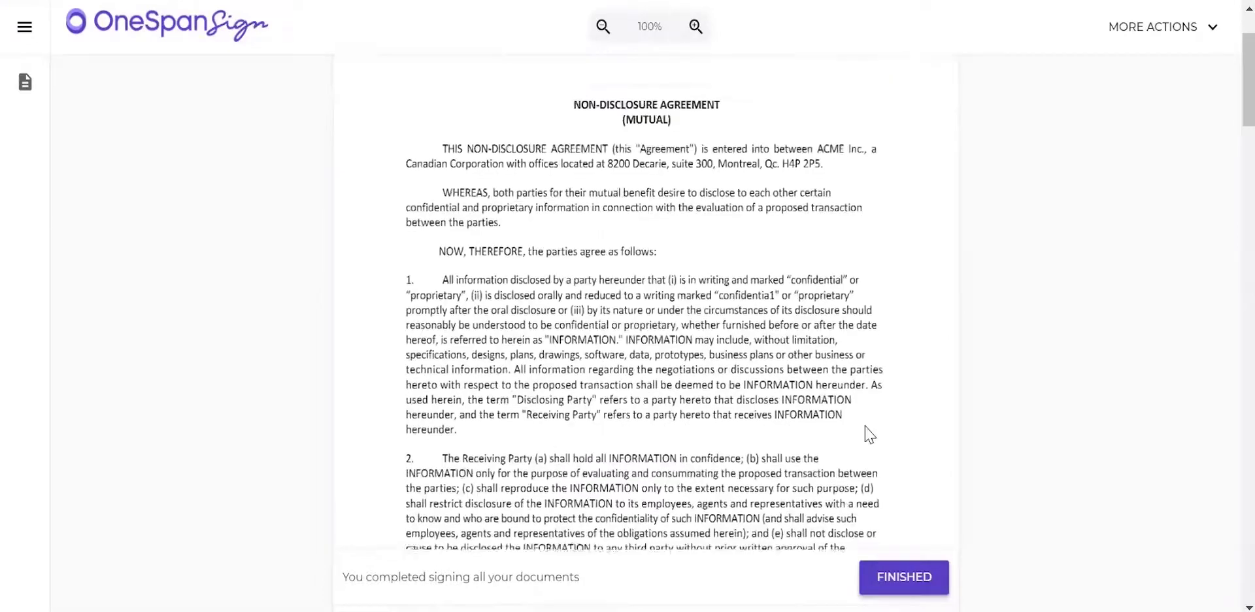
scroll(867, 427, down, 10)
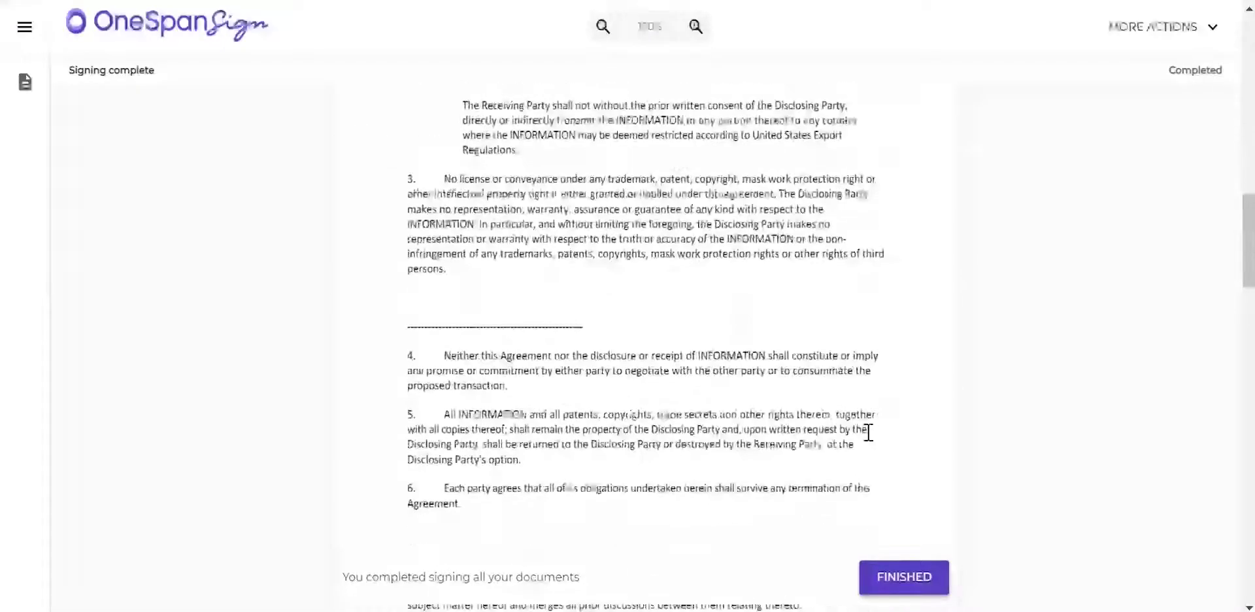
scroll(868, 431, down, 10)
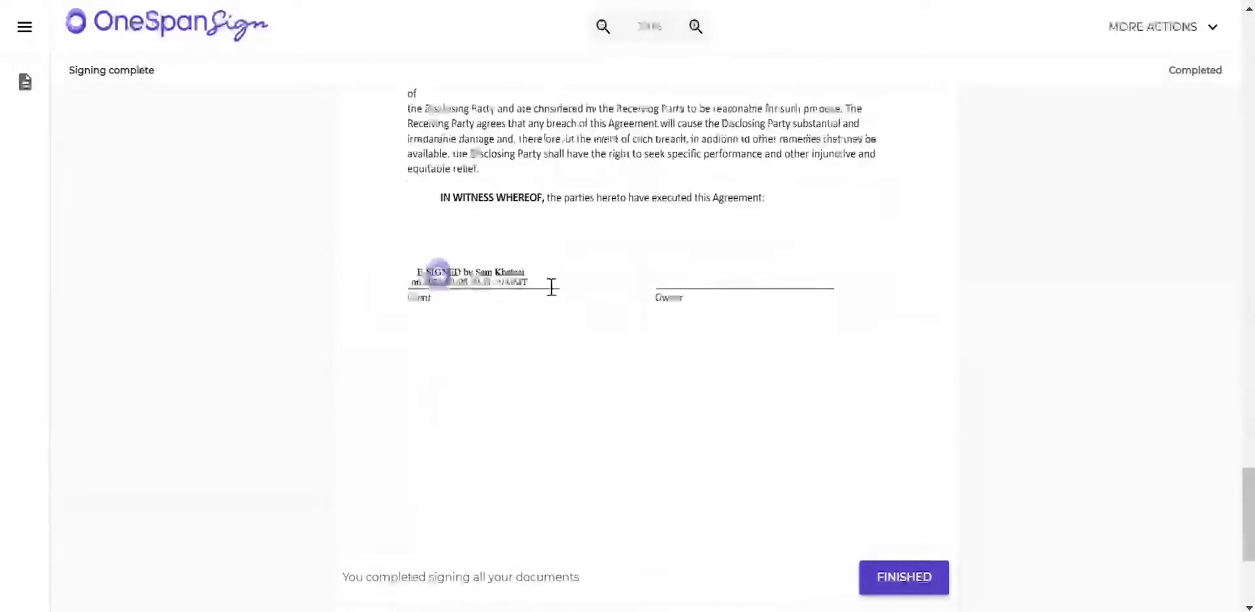